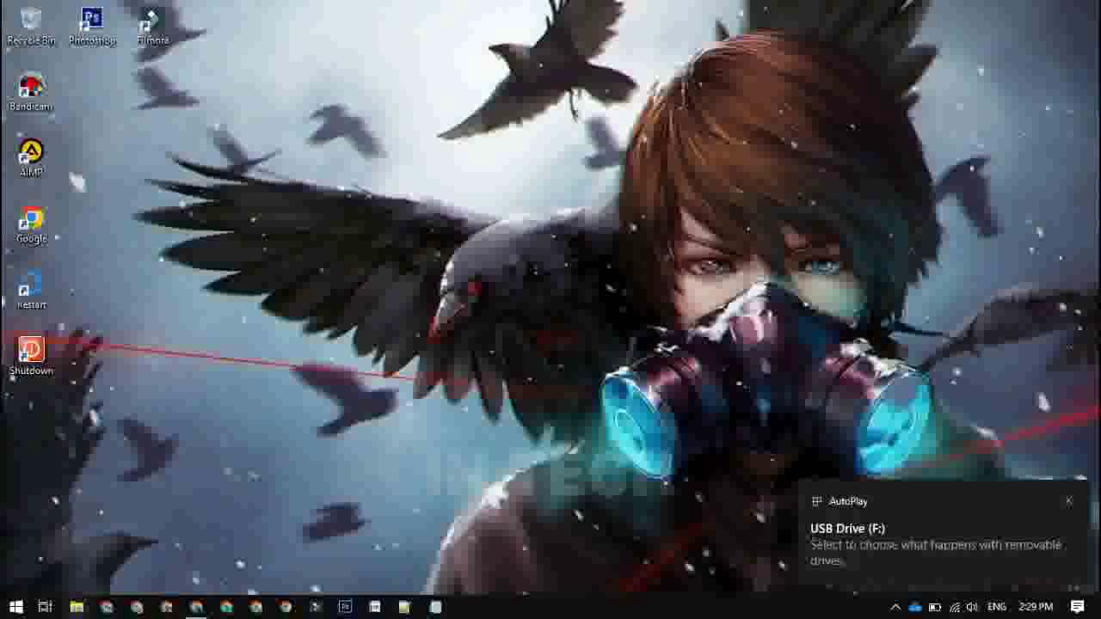
Try to open USB Drive (F:) from This PC in File Explorer, dismiss the insert-disk dialog and refresh the view
key(super+e)
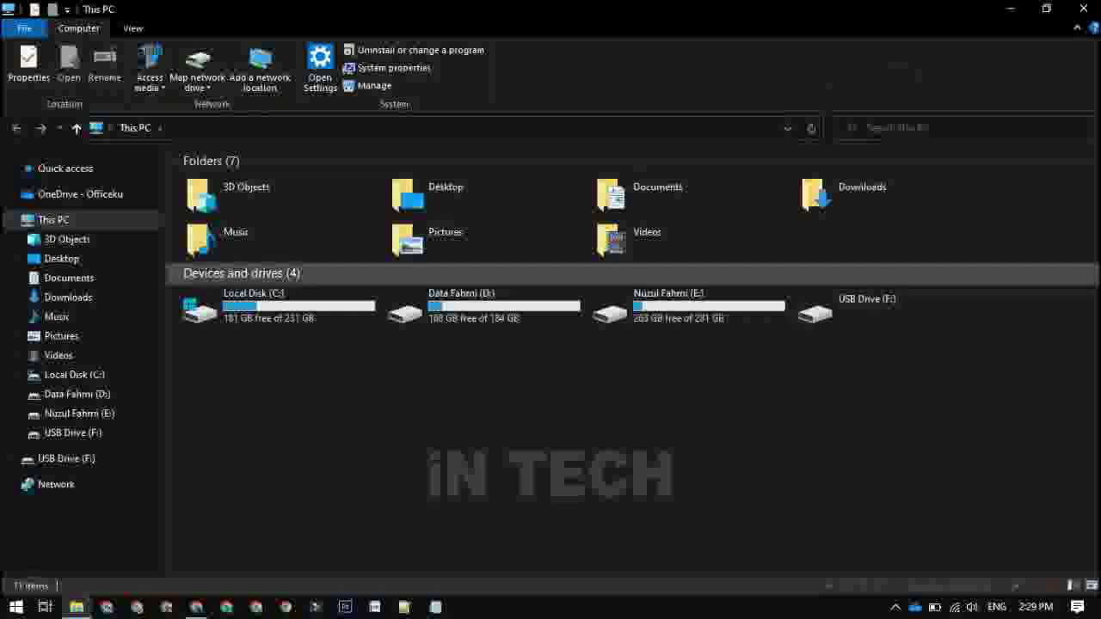
click(868, 306)
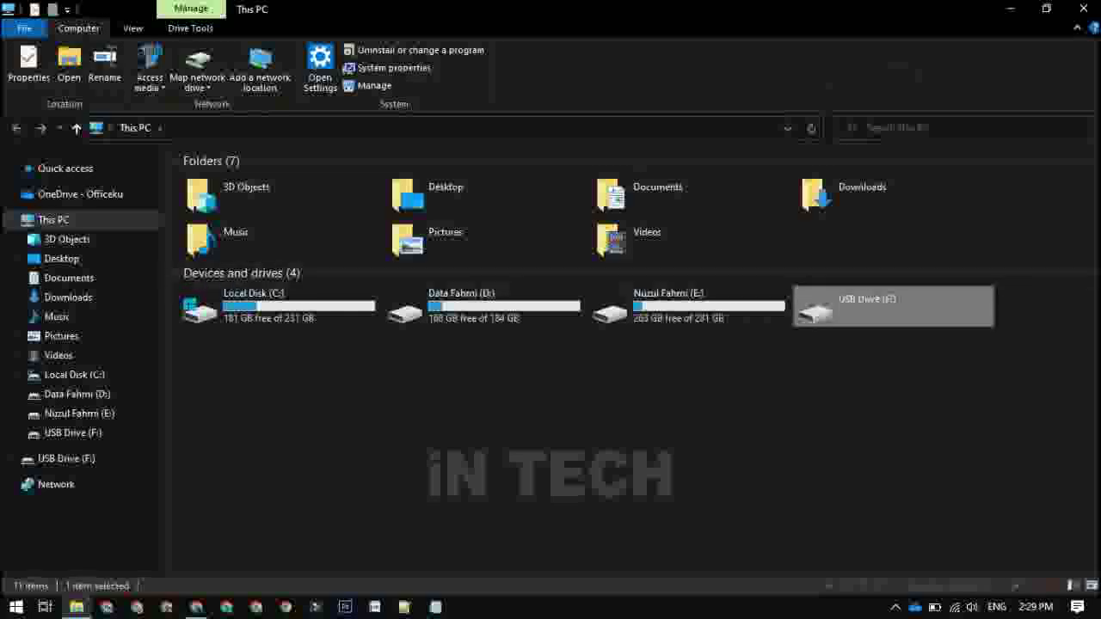
key(Return)
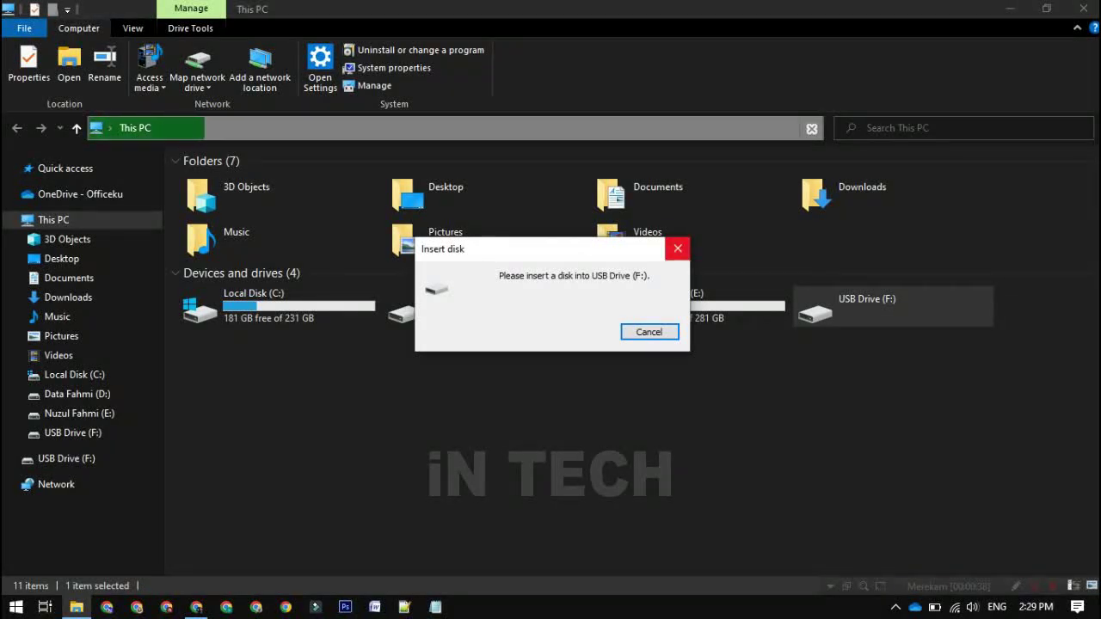
click(678, 249)
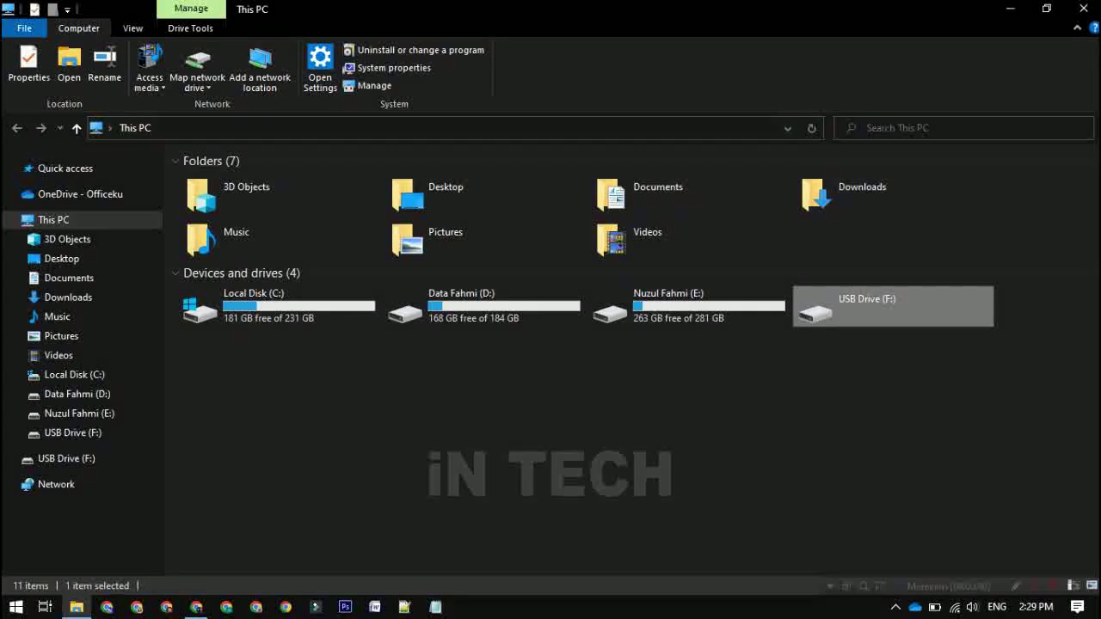
right_click(581, 410)
click(625, 474)
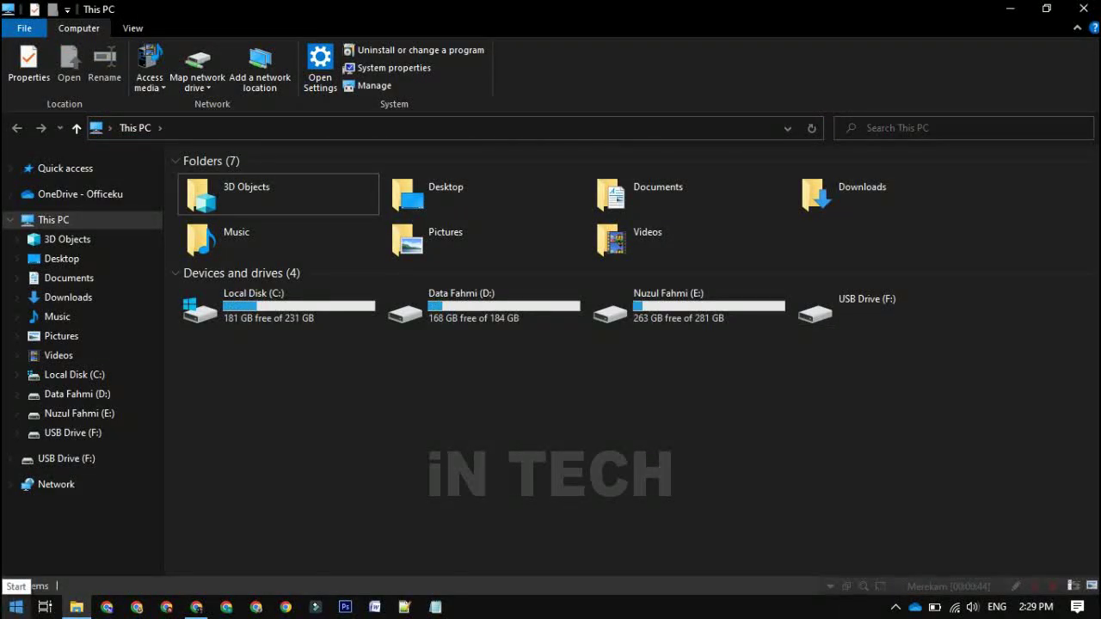
Open Disk Management and maximize its window
right_click(15, 607)
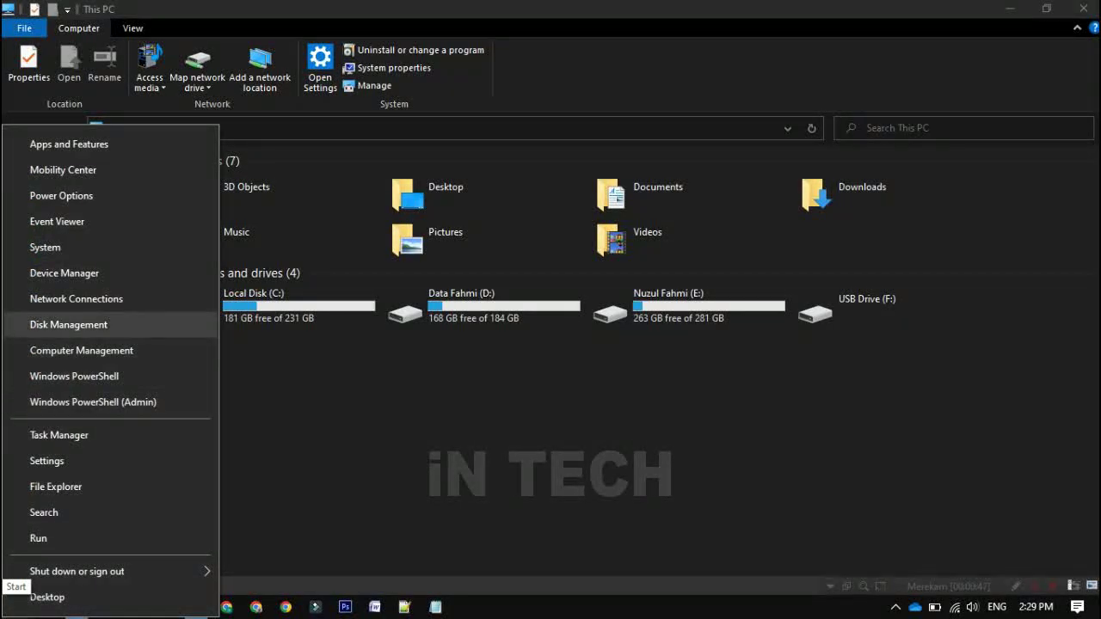
click(68, 324)
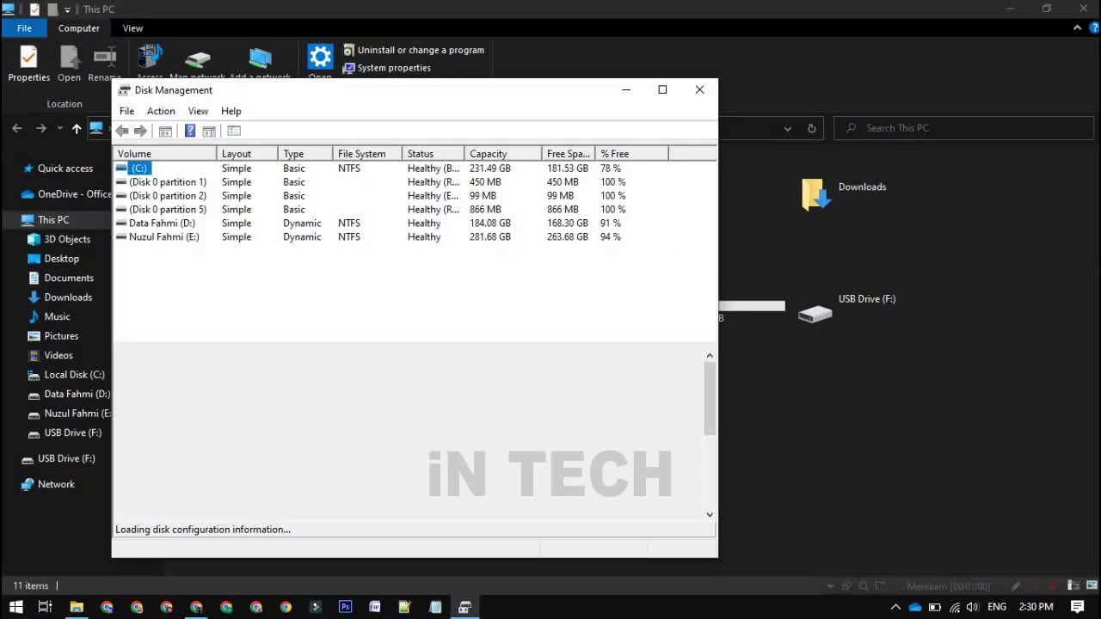
click(662, 90)
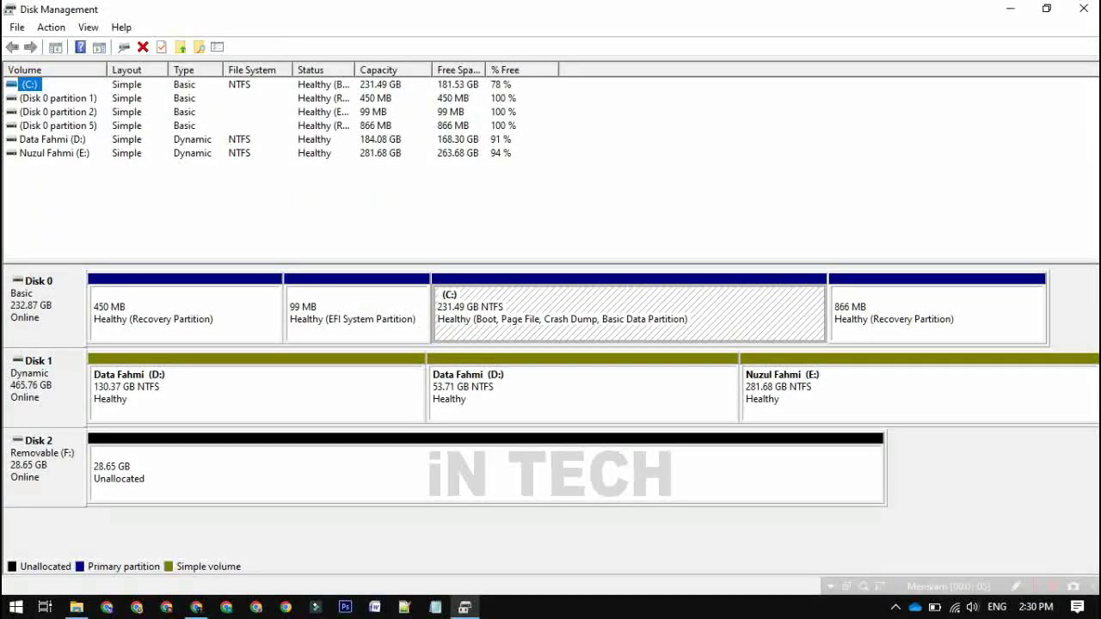
Start a new simple volume on Disk 2's unallocated space, accepting the full size of 29338 MB
click(258, 473)
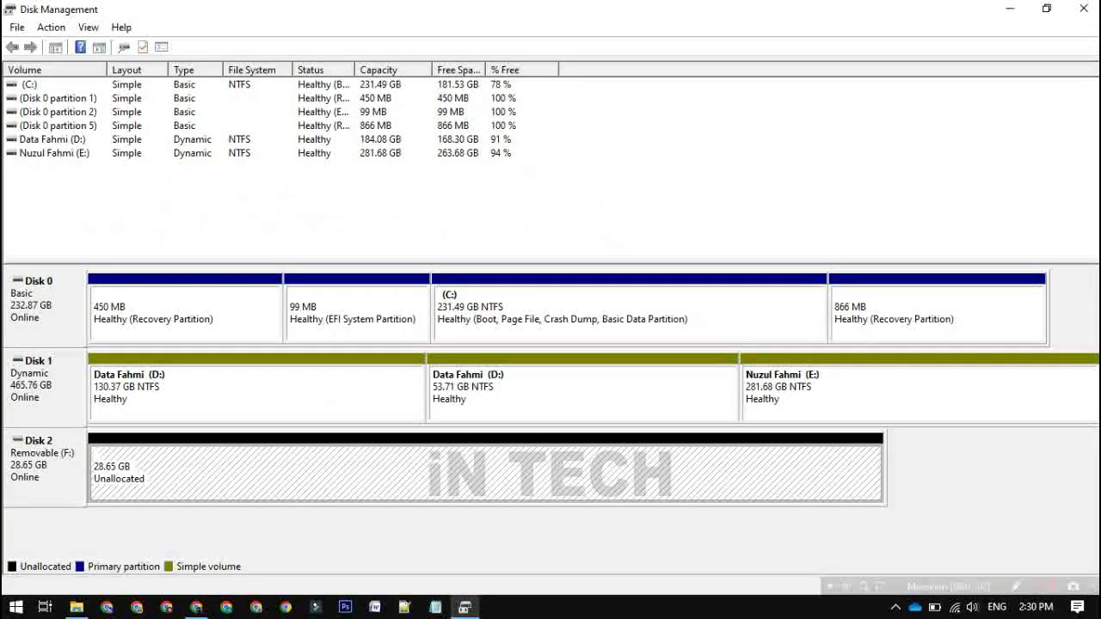
right_click(528, 465)
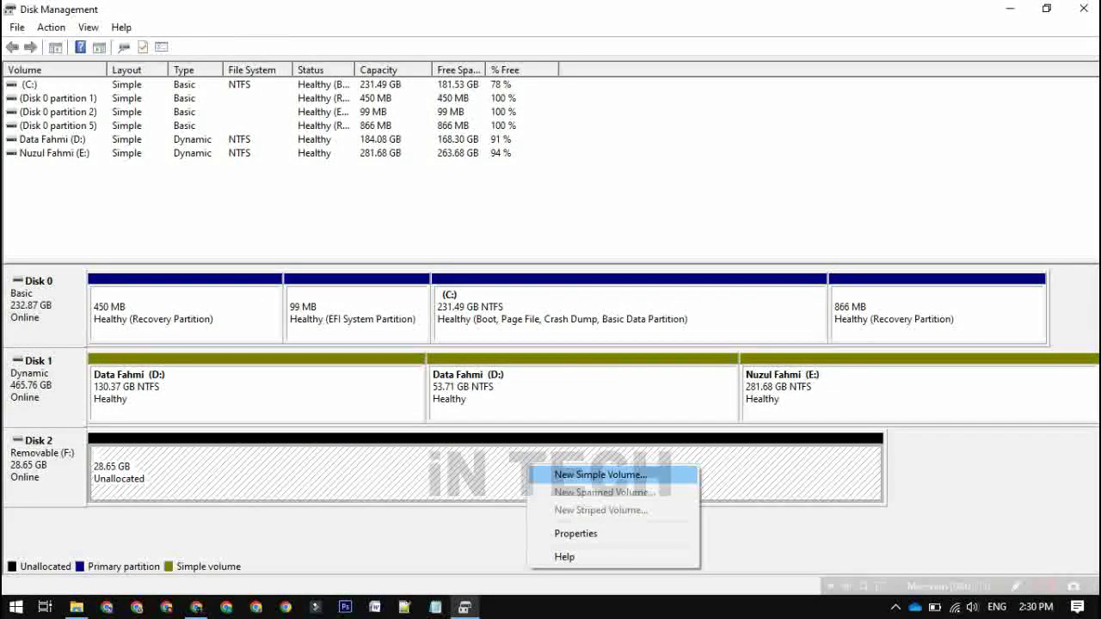
click(599, 475)
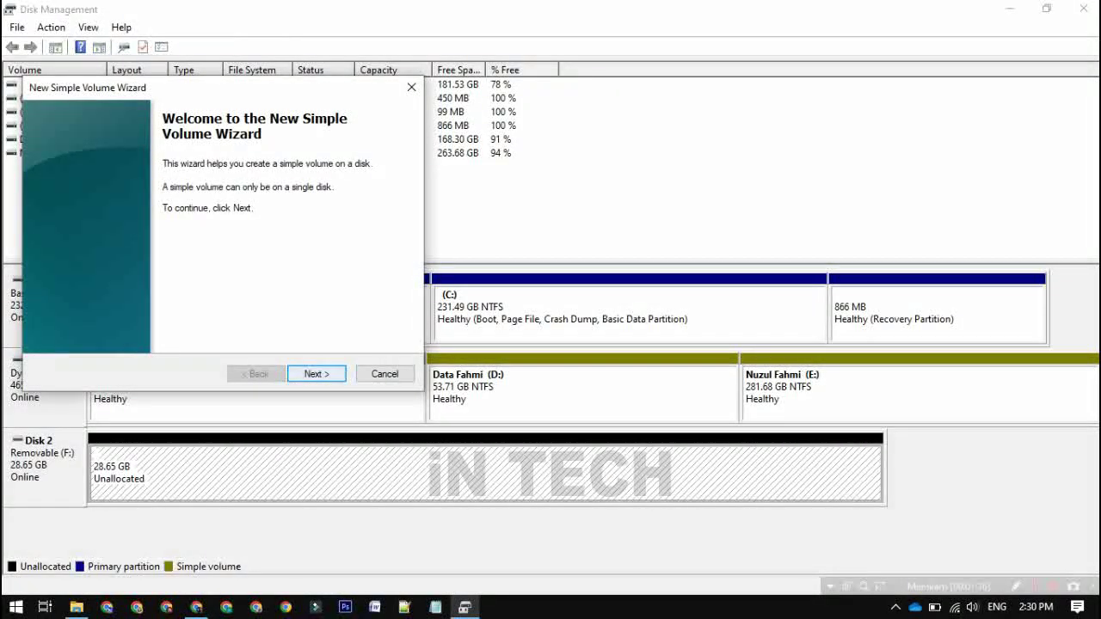
key(Return)
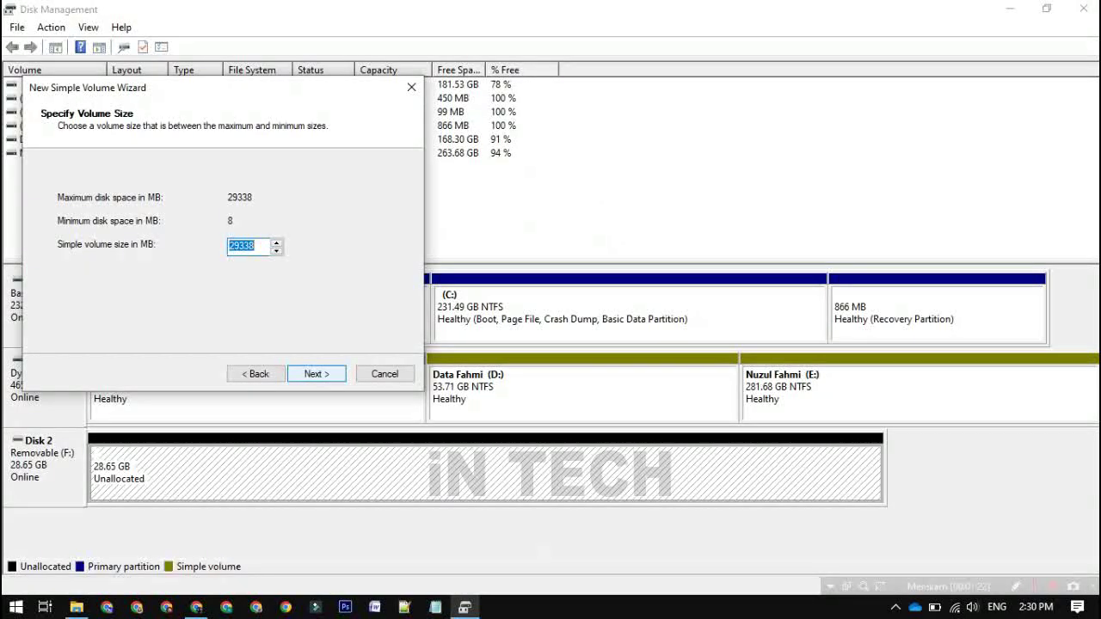
key(Return)
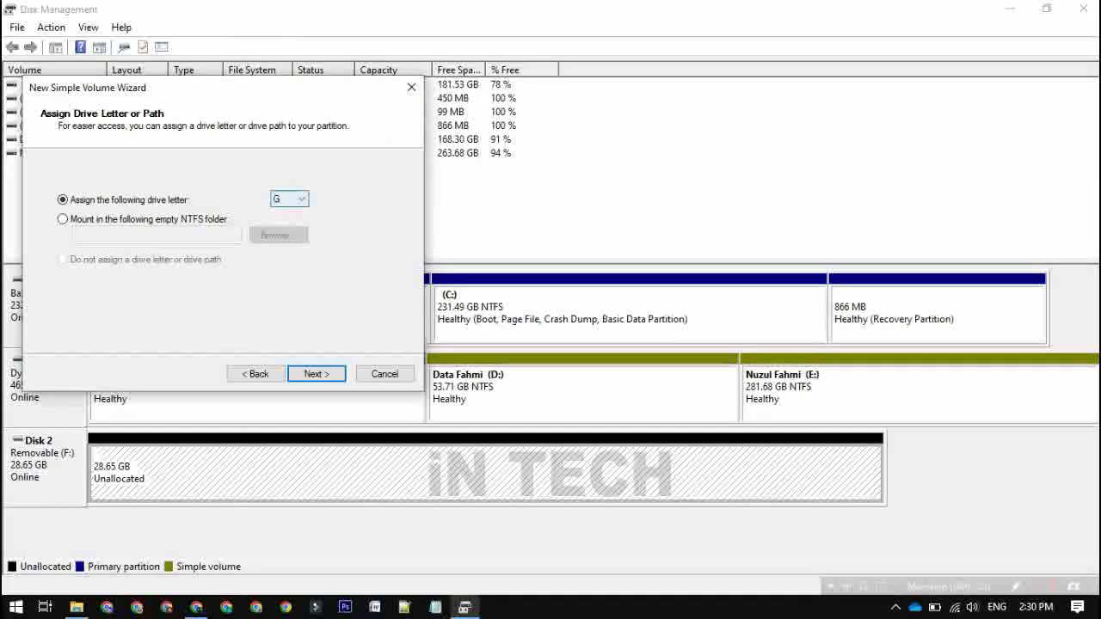
Assign drive letter A to the new volume and continue to the format settings
click(300, 200)
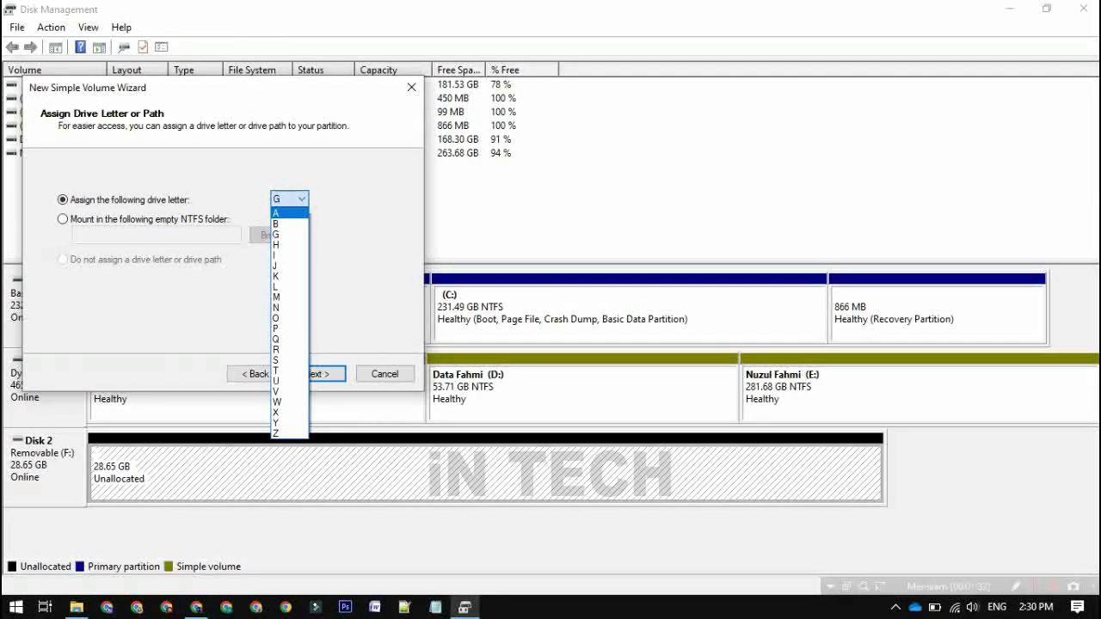
click(276, 212)
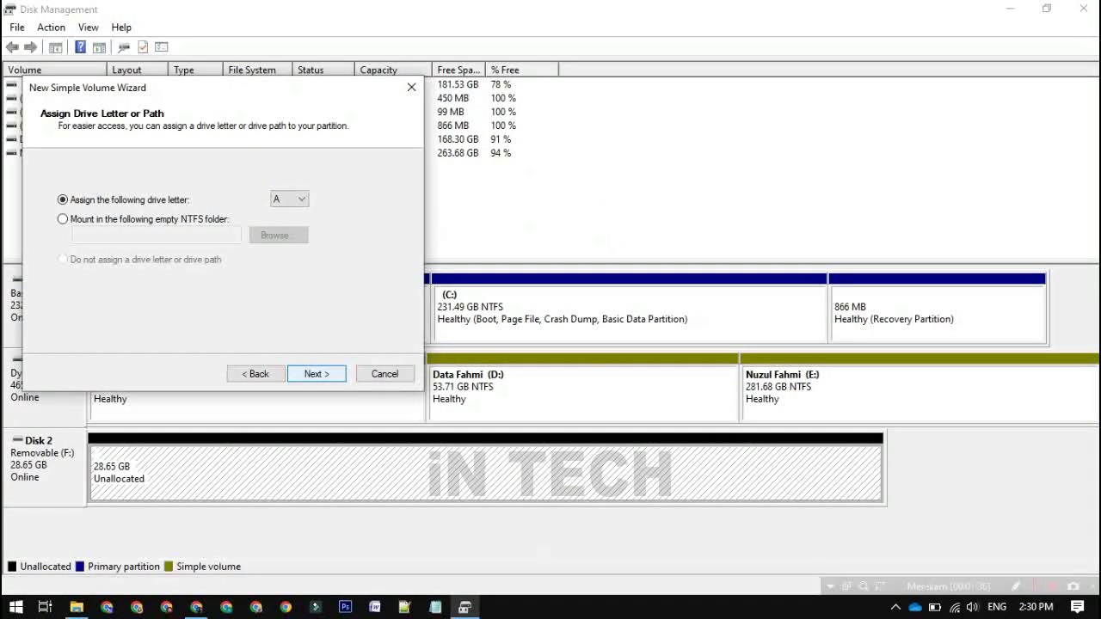
click(317, 374)
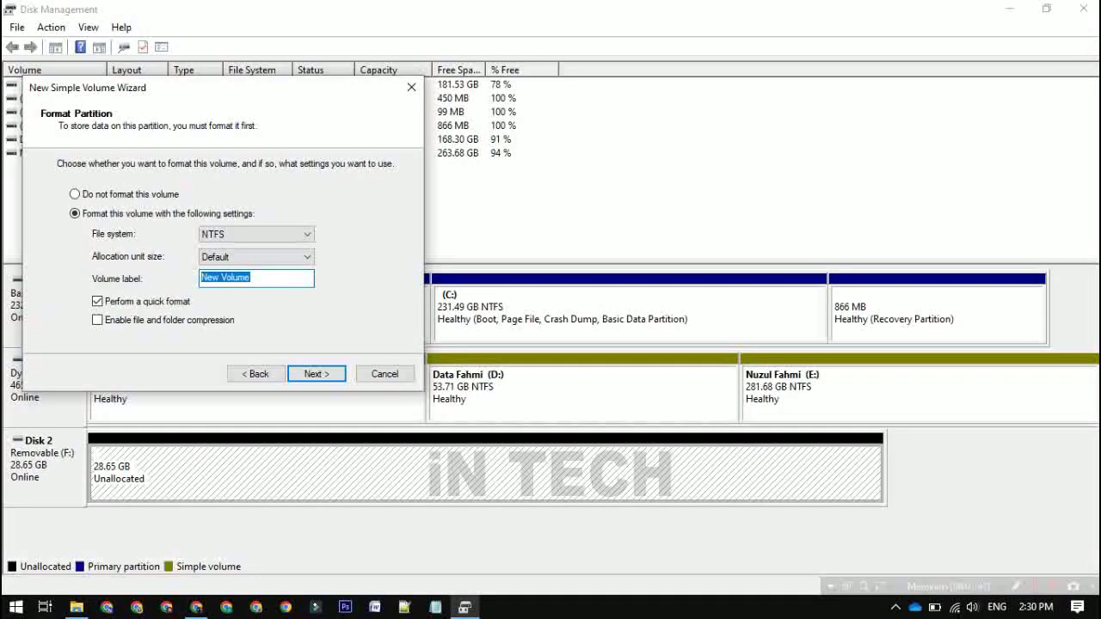
Replace the default volume label with the owner's name in capital letters
text(fa)
key(BackSpace)
key(BackSpace)
text(H)
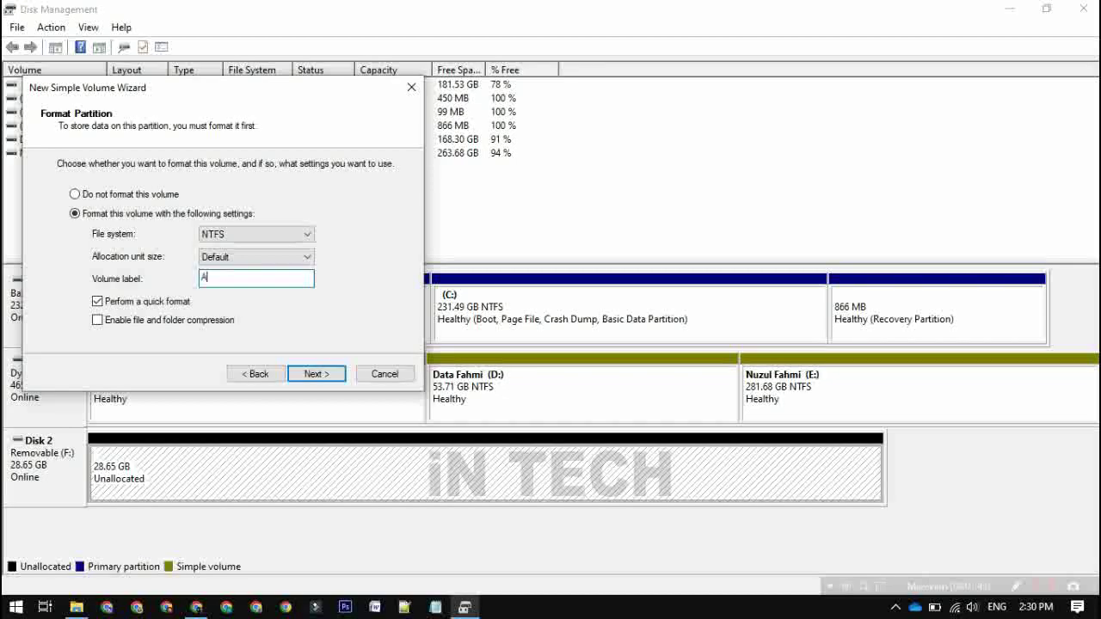
key(BackSpace)
text(FAHMI)
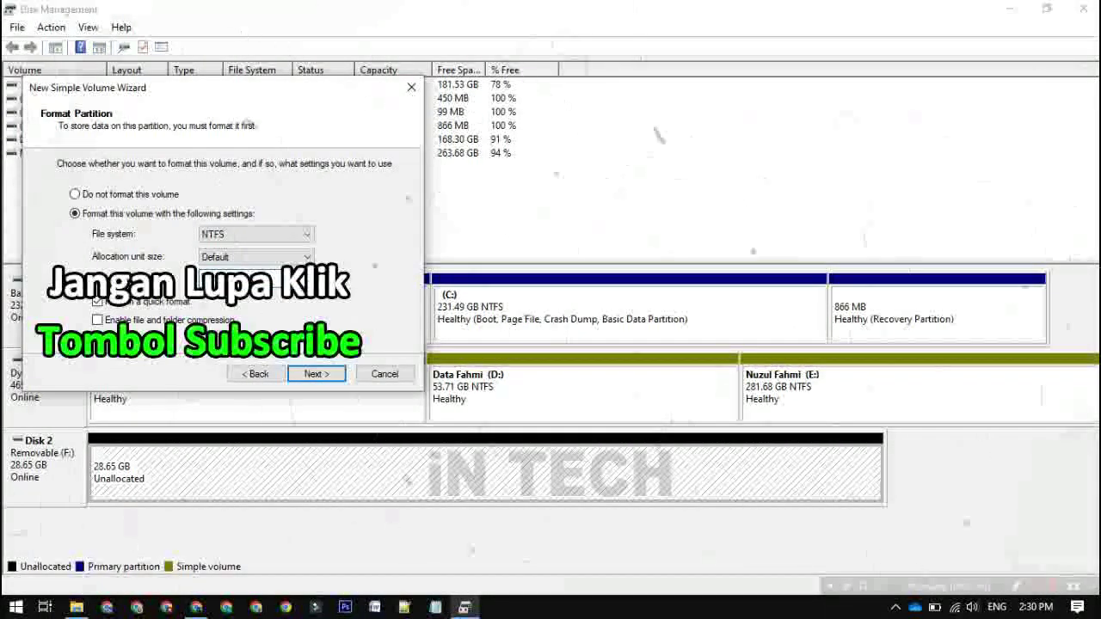
Keep the NTFS file system and Default allocation unit size, and finish creating the formatted volume
click(288, 234)
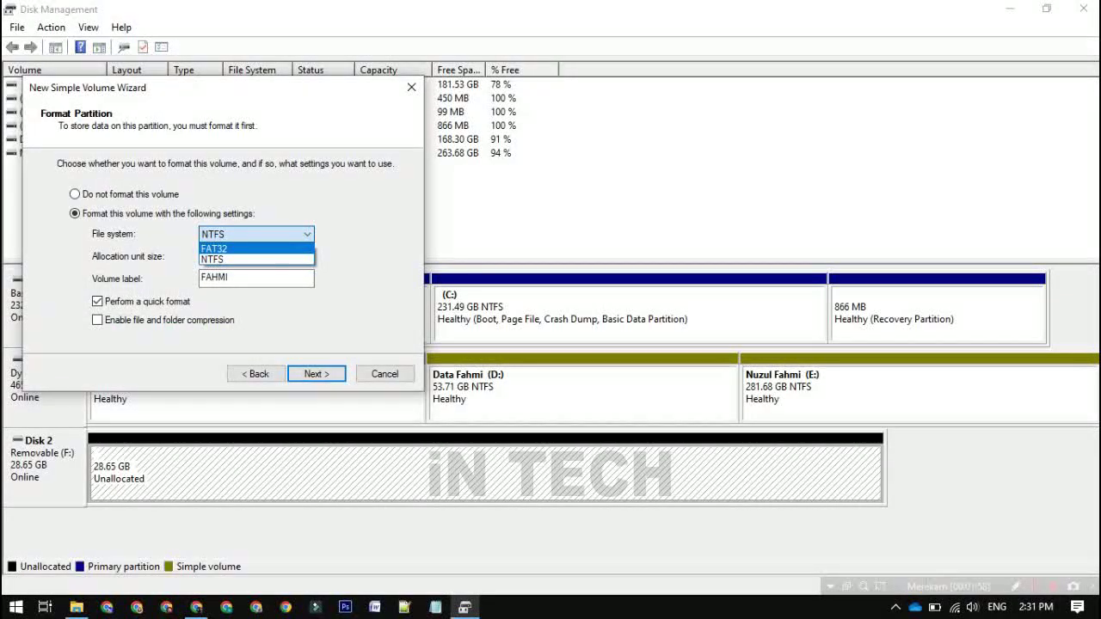
click(297, 234)
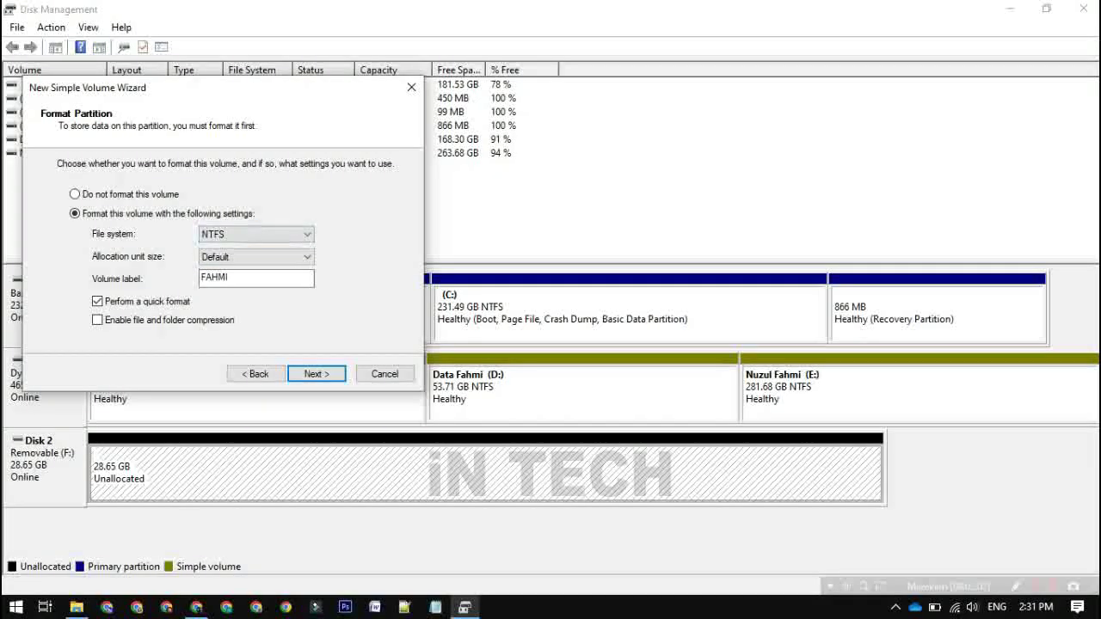
click(297, 257)
click(297, 257)
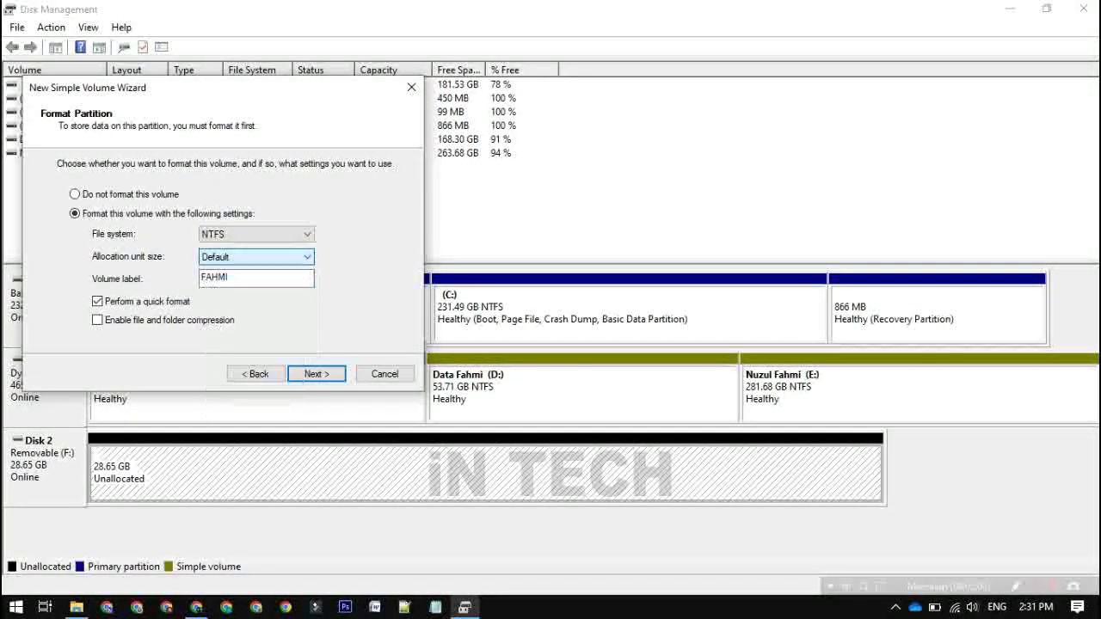
click(316, 373)
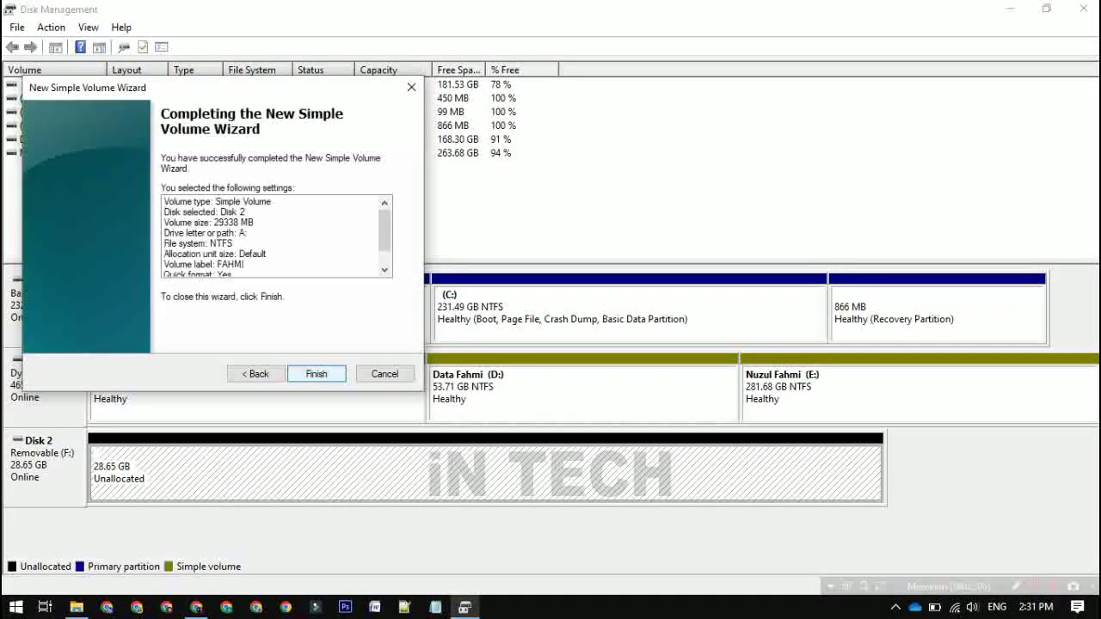
click(316, 374)
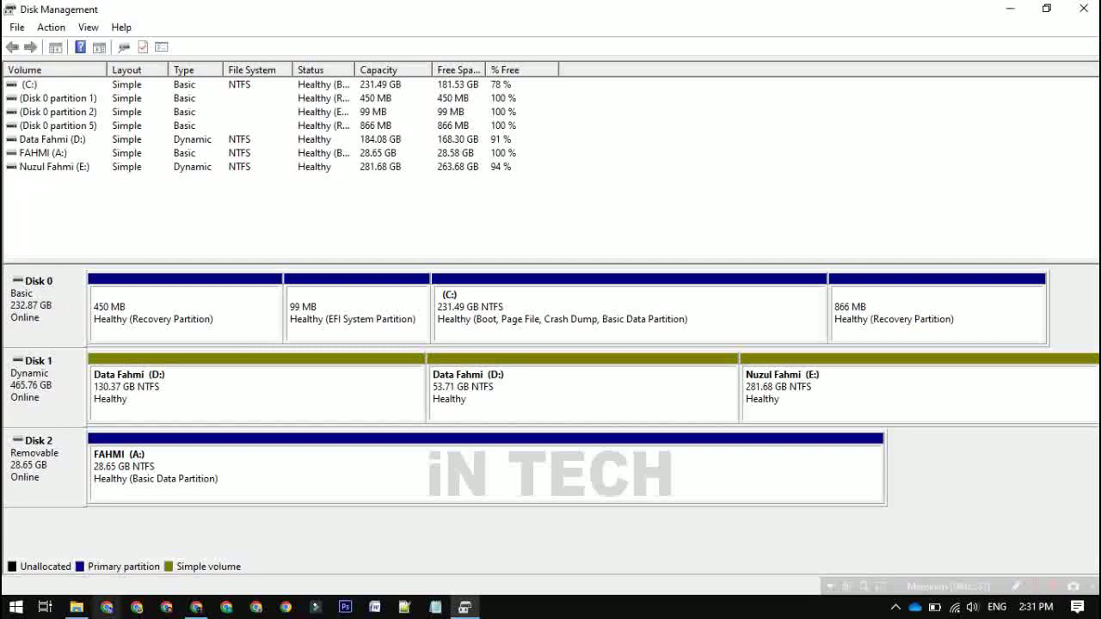
Switch to File Explorer, refresh This PC and open the newly formatted A: drive
mouse_move(76, 607)
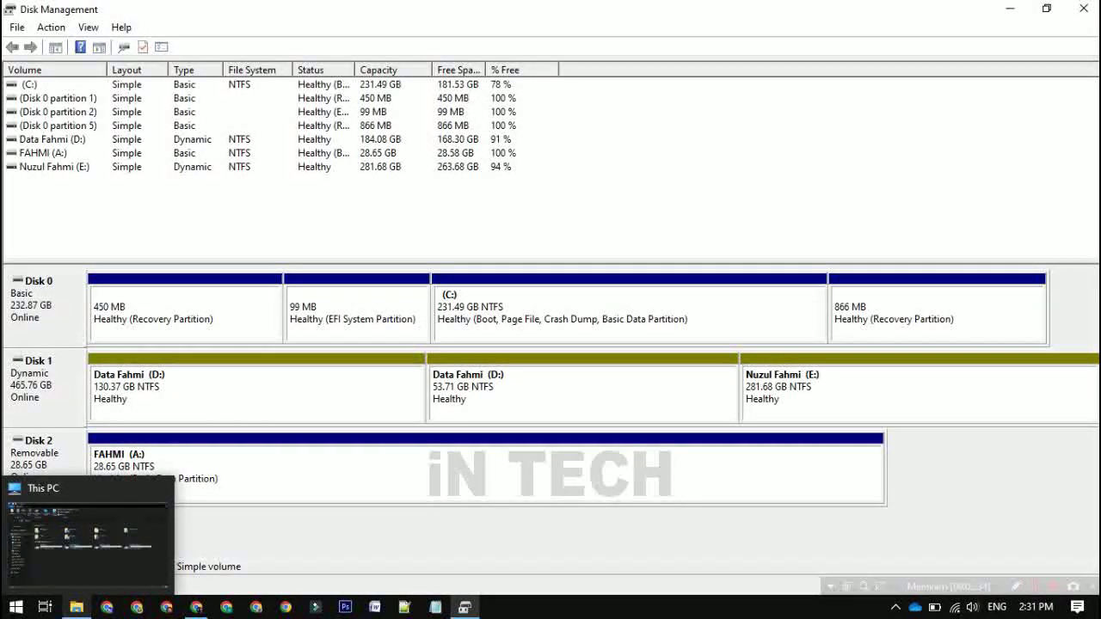
click(76, 607)
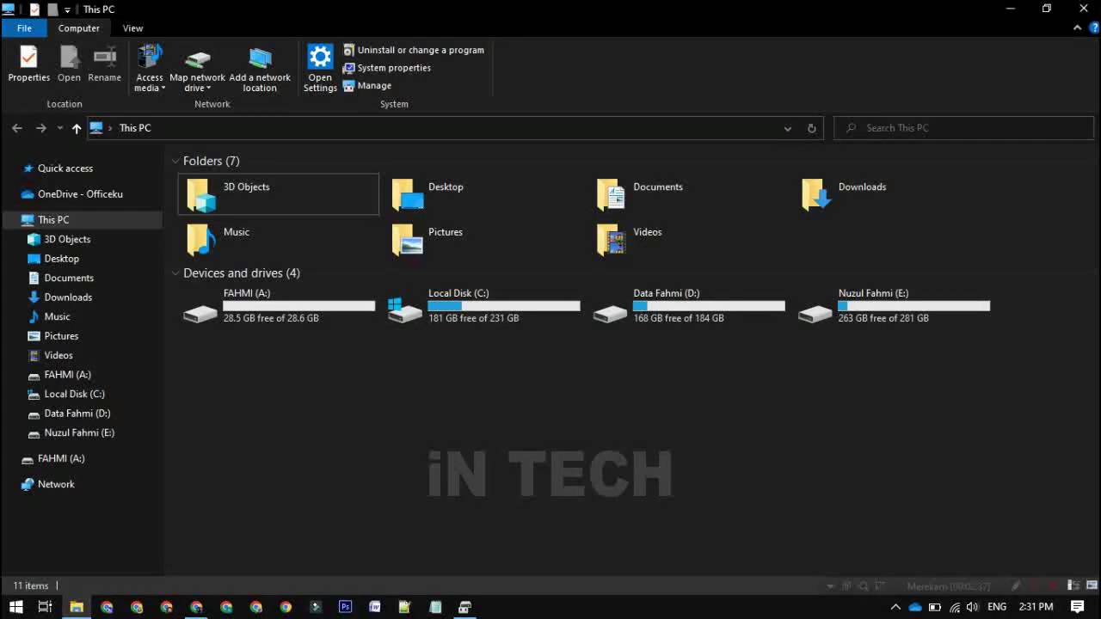
right_click(828, 276)
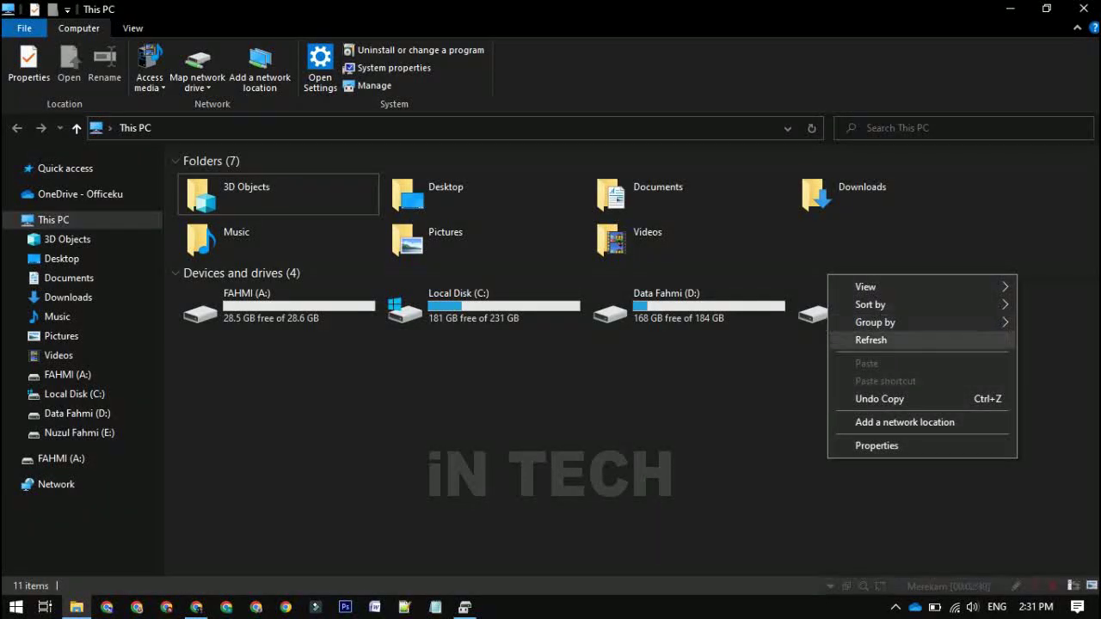
click(870, 340)
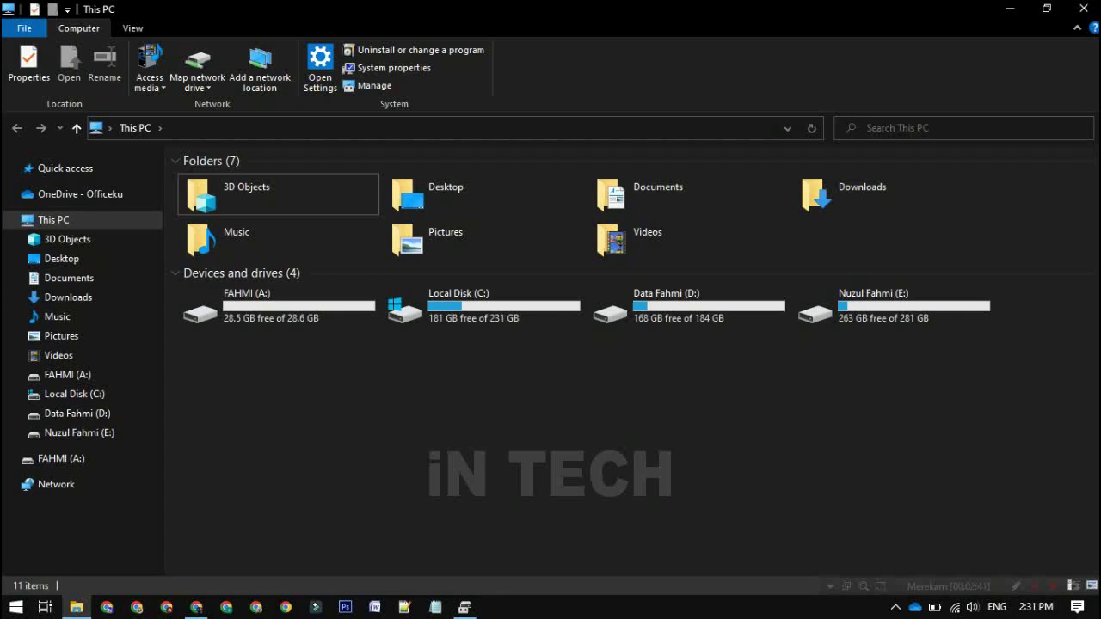
right_click(334, 232)
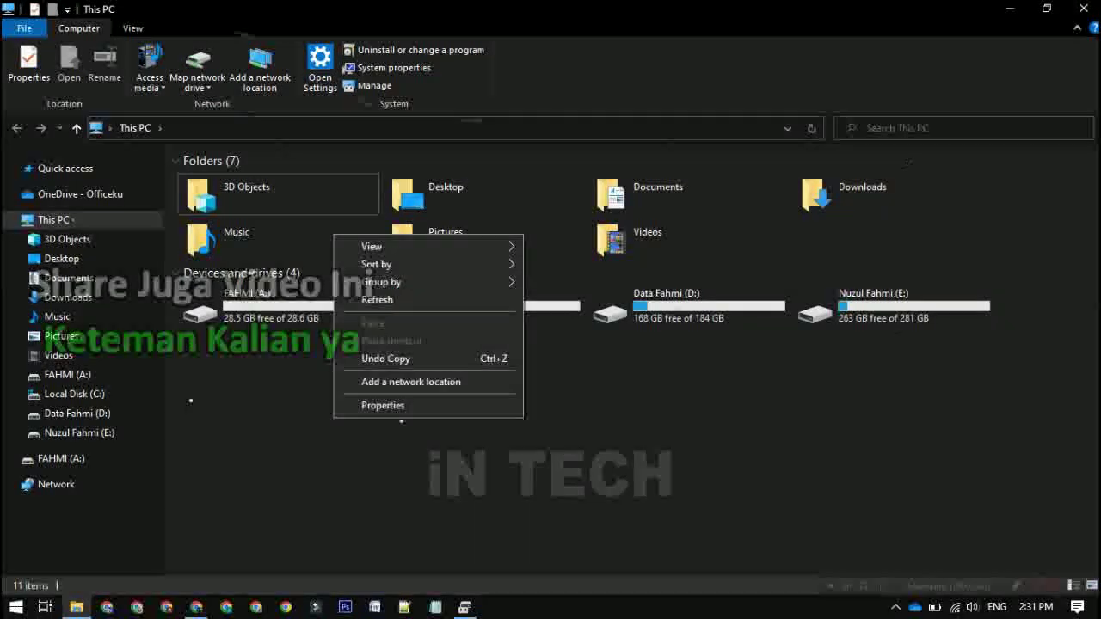
click(376, 298)
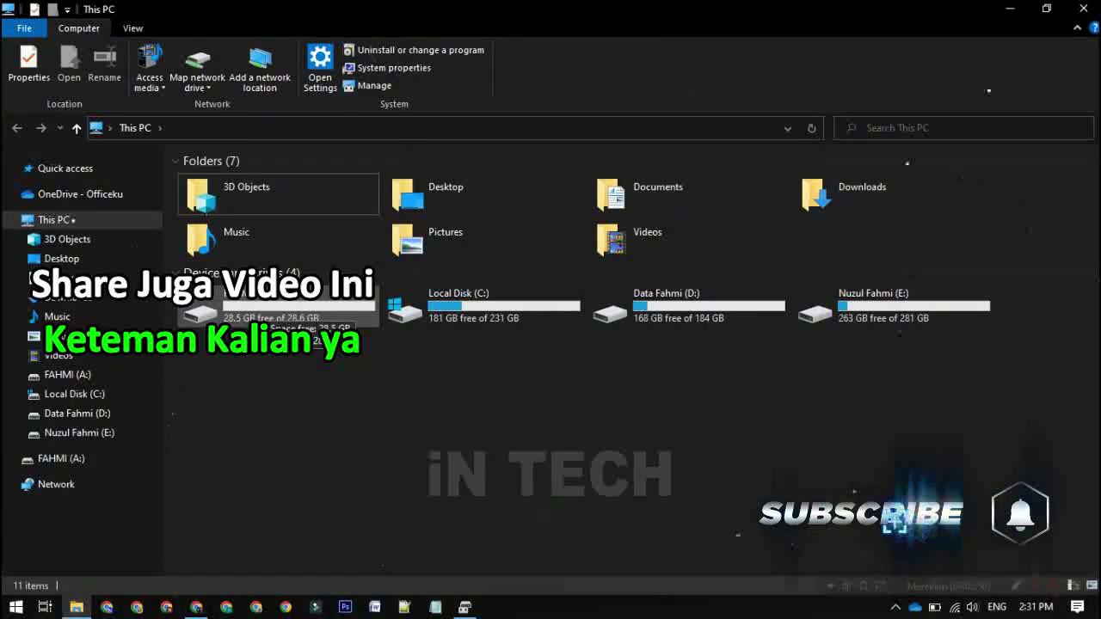
double_click(258, 314)
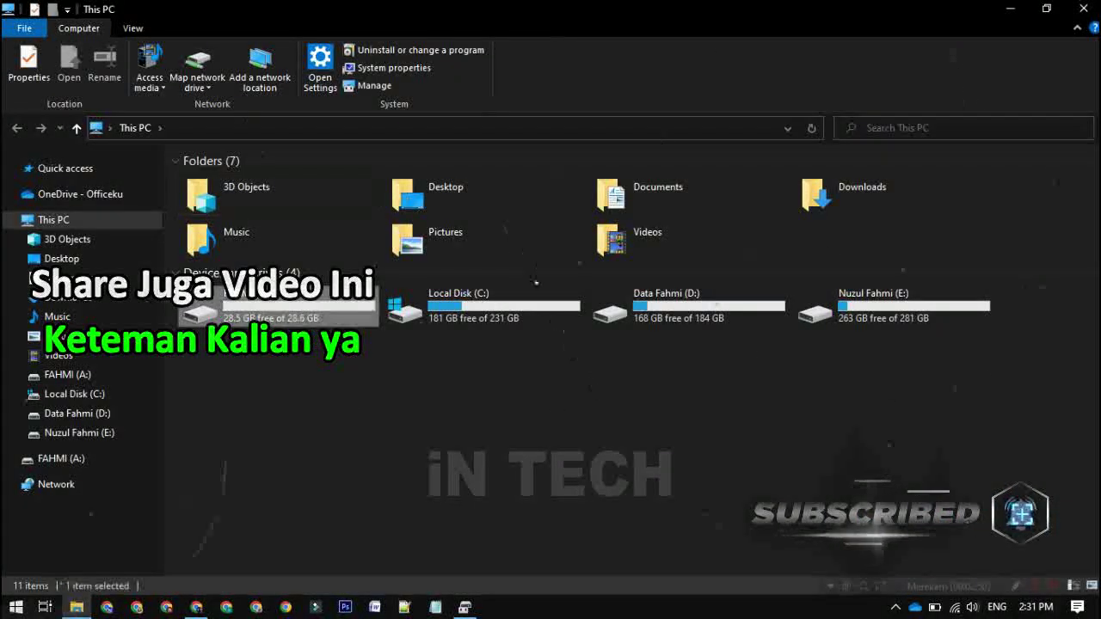